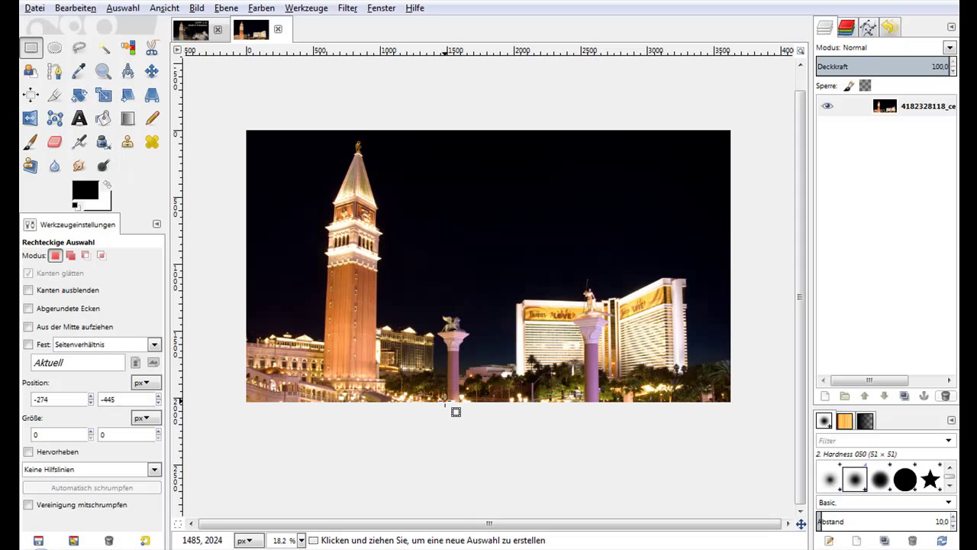
Step: Compare against the finished Stadt Effekt result, then make the Las Vegas photo layer active
click(200, 30)
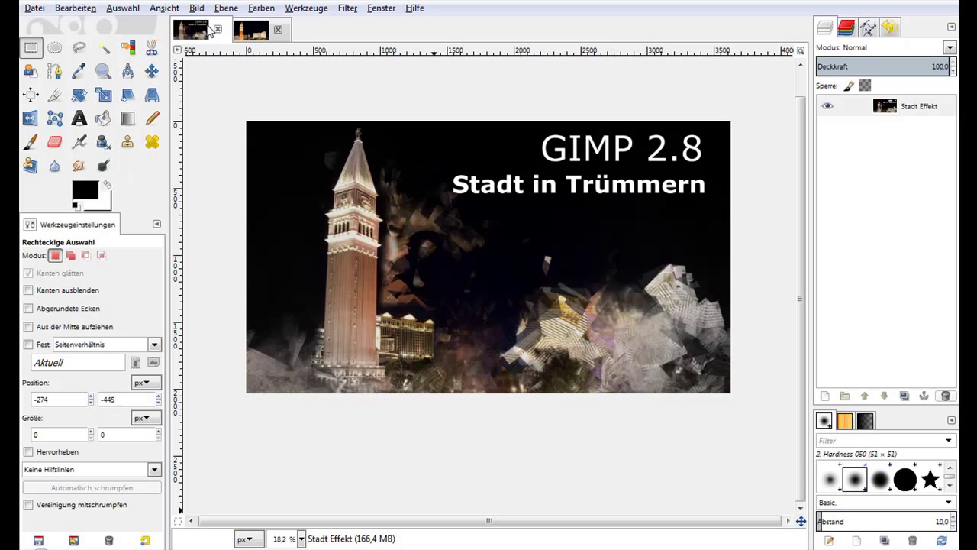
click(252, 33)
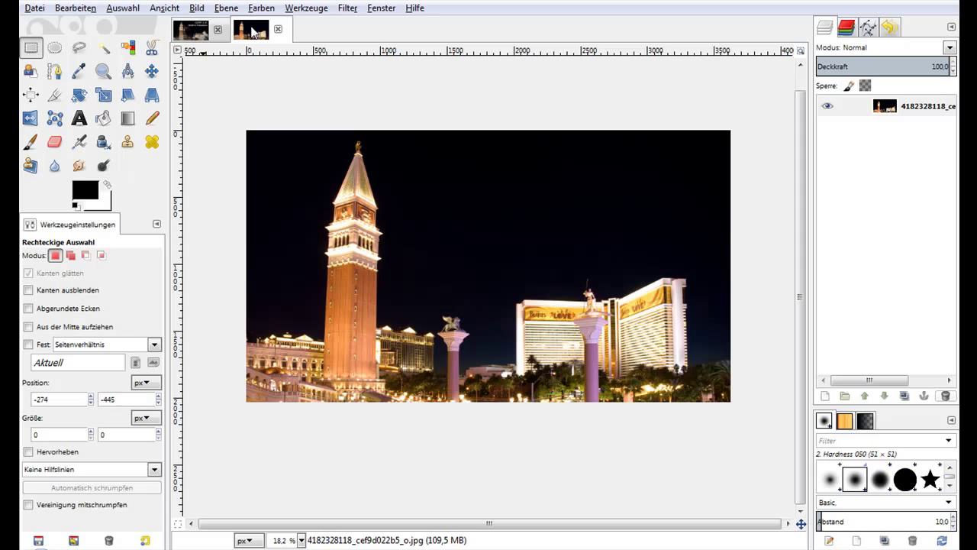
click(347, 8)
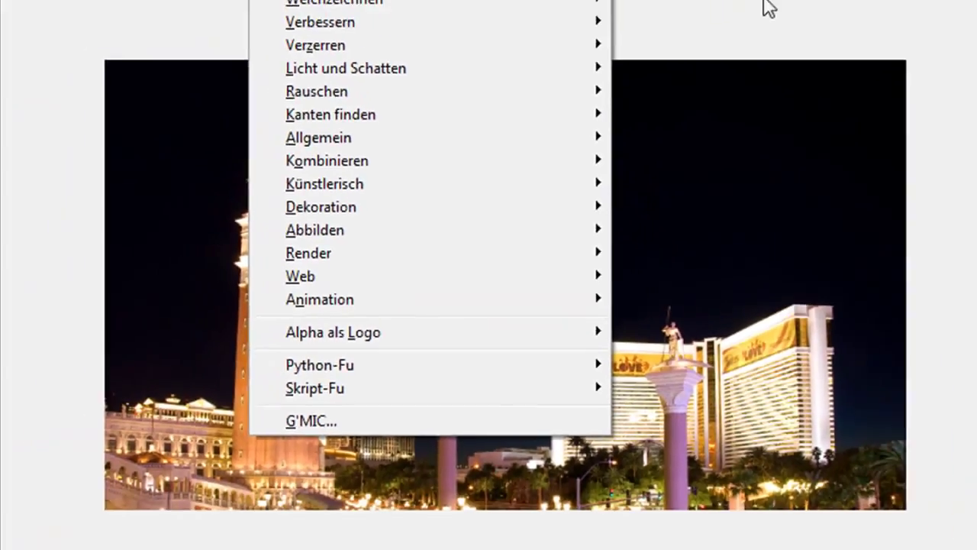
click(646, 104)
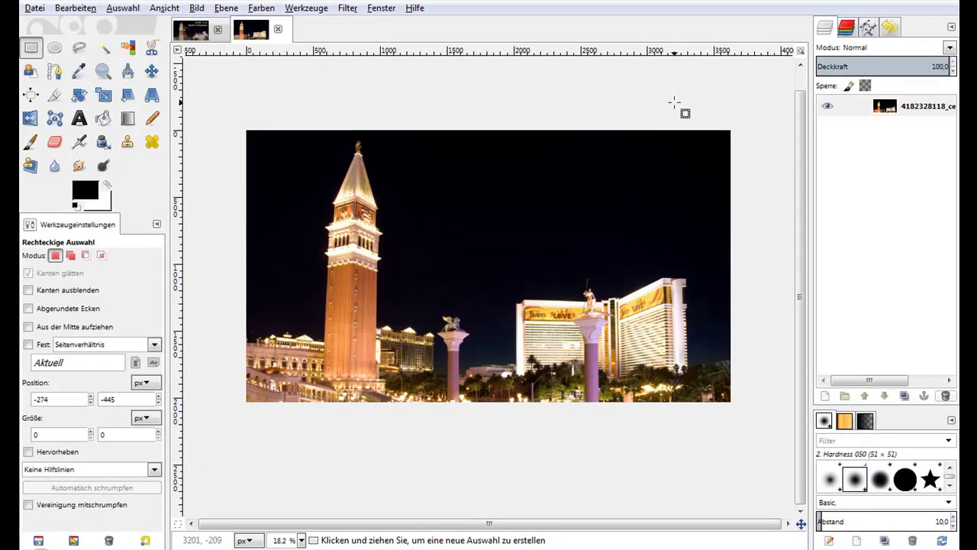
click(873, 115)
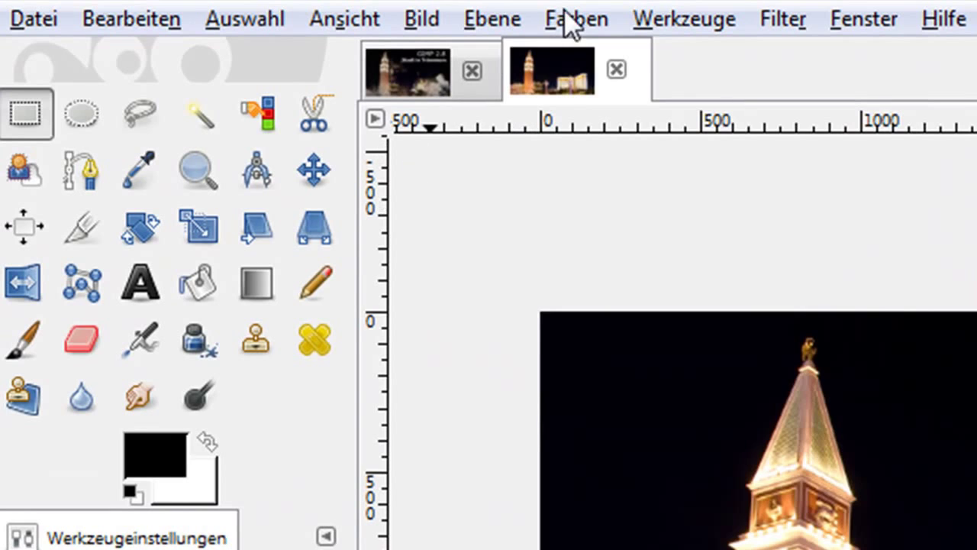
Step: Apply Hue-Saturation with lightness -25 and saturation 100
click(470, 16)
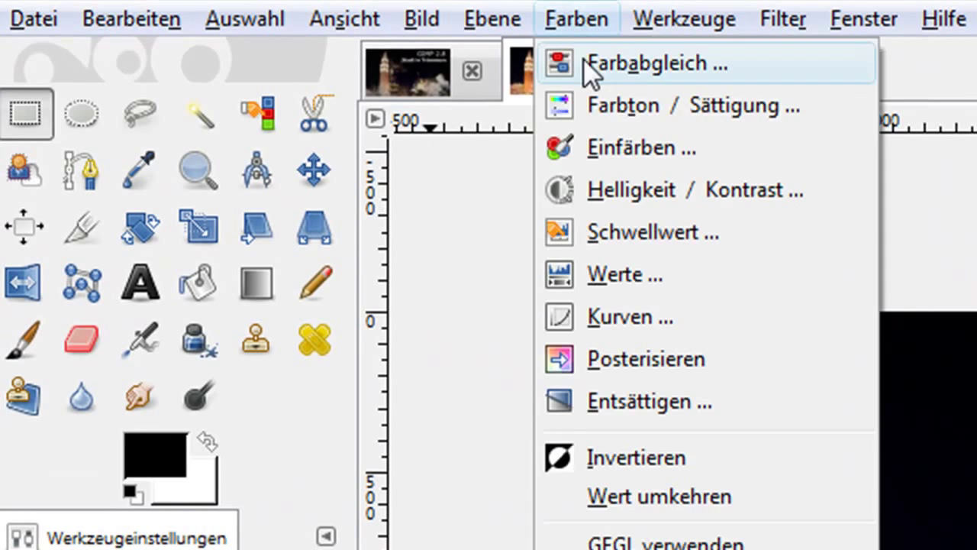
click(612, 100)
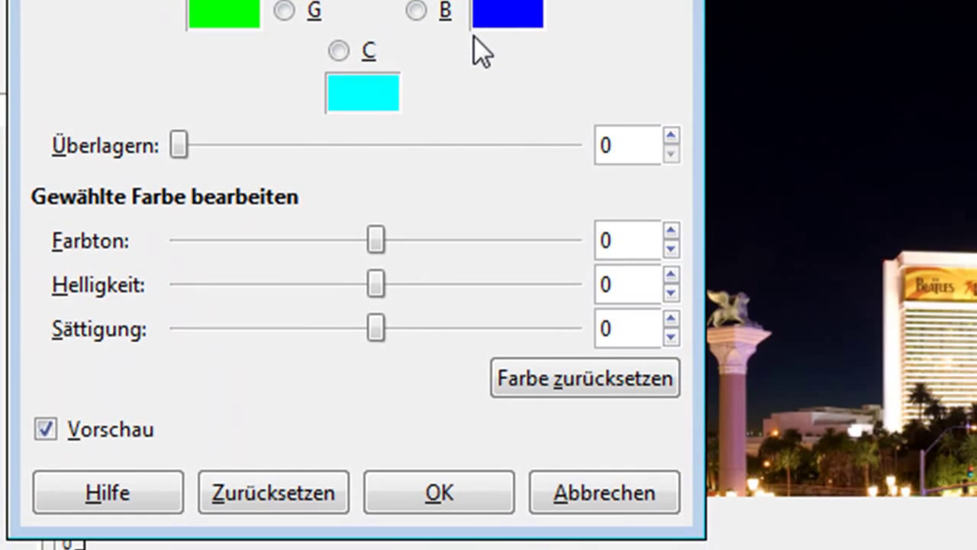
drag(377, 288, 328, 290)
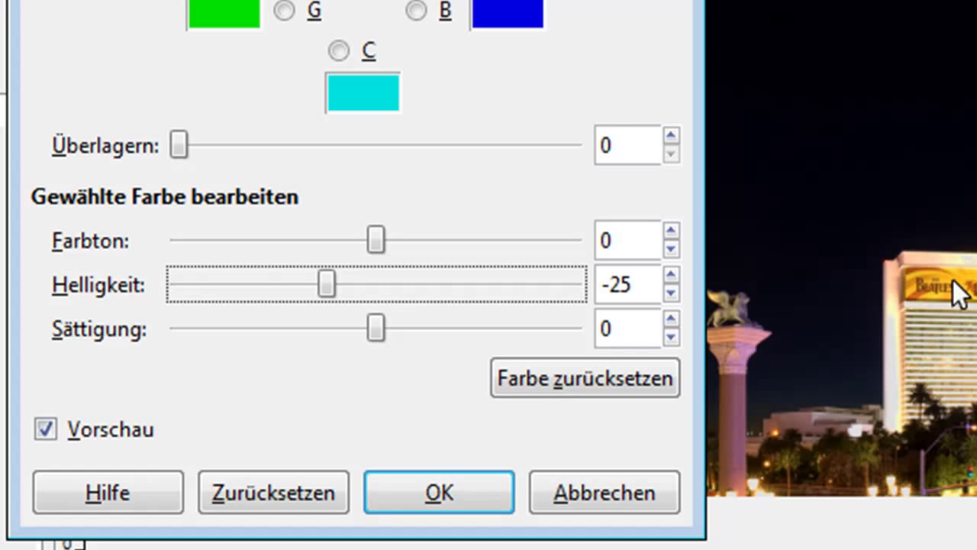
drag(375, 329, 641, 331)
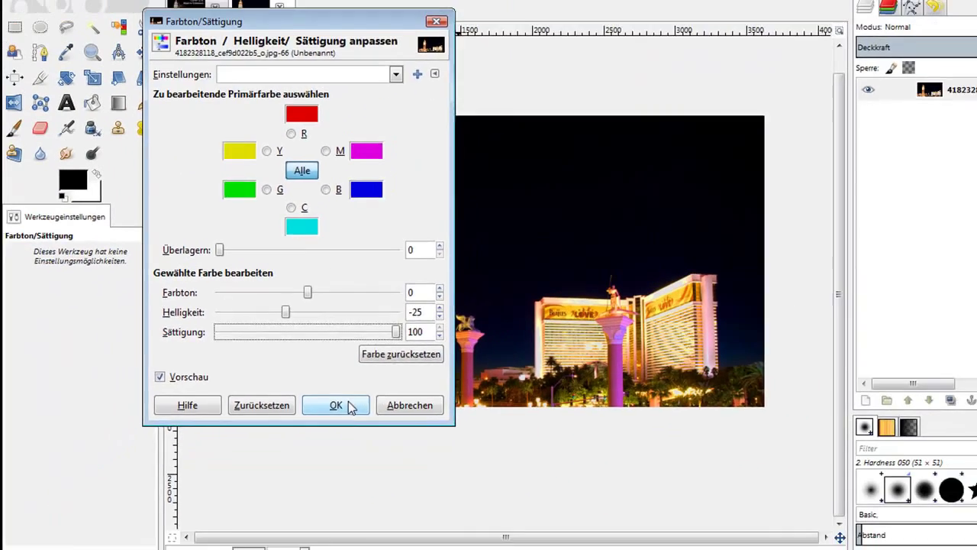
click(461, 492)
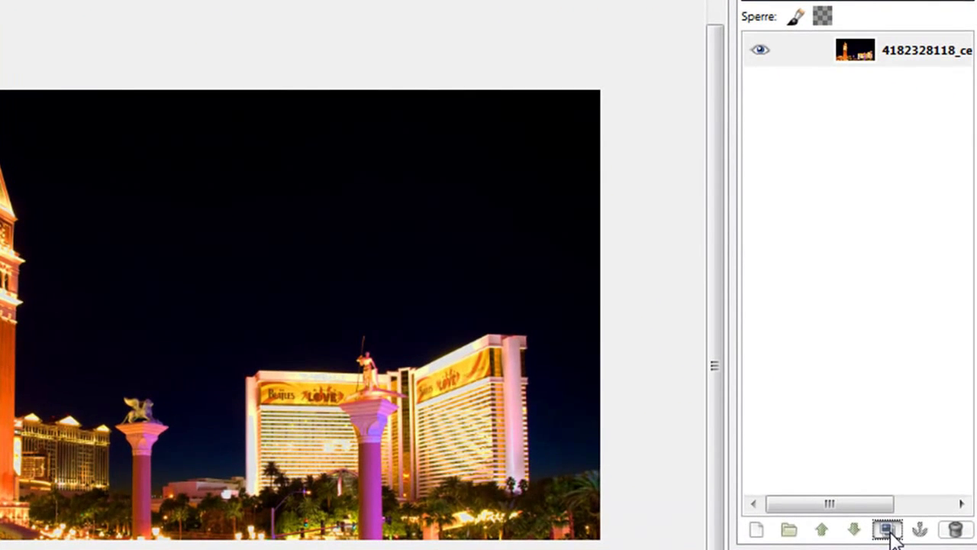
Step: Duplicate the photo layer and fill a new transparent layer with a dark radial gradient vignette
click(906, 396)
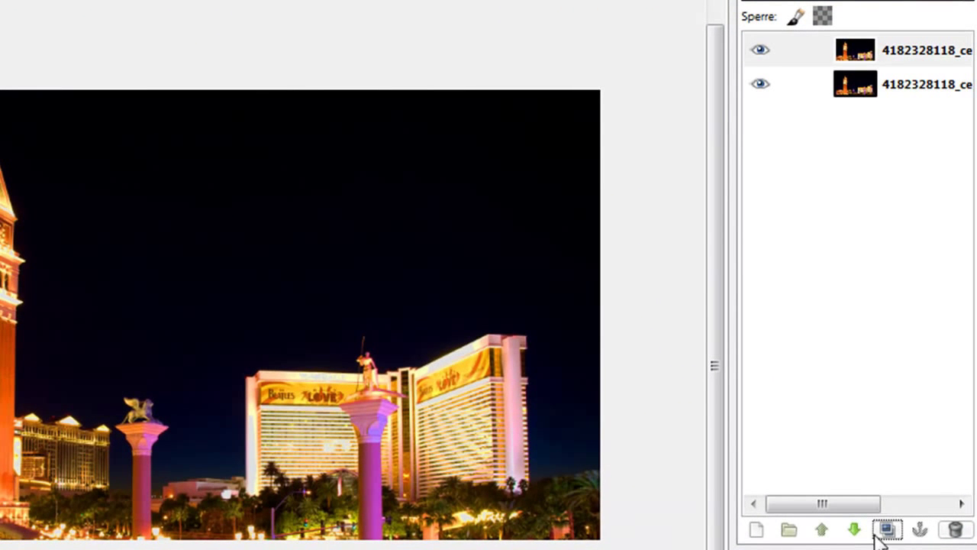
click(756, 528)
key(Return)
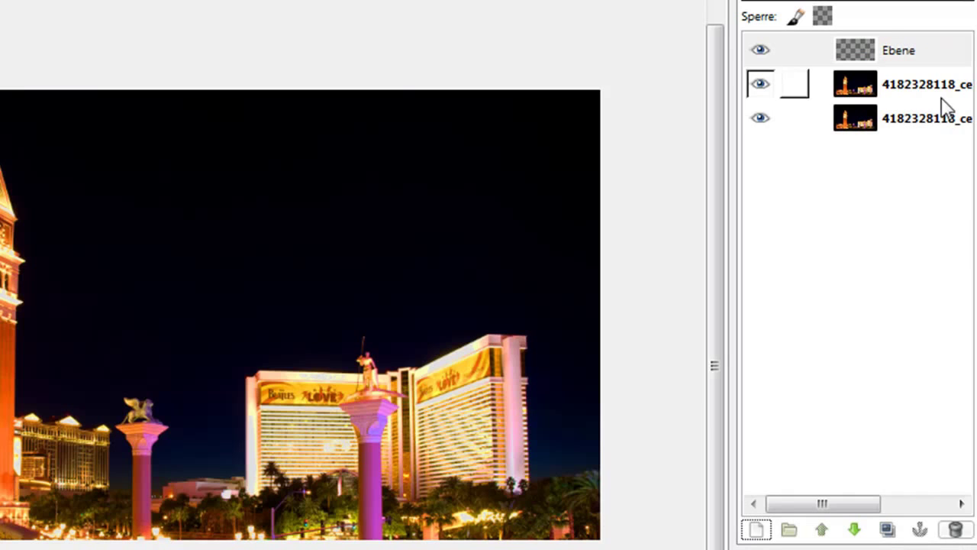
click(915, 54)
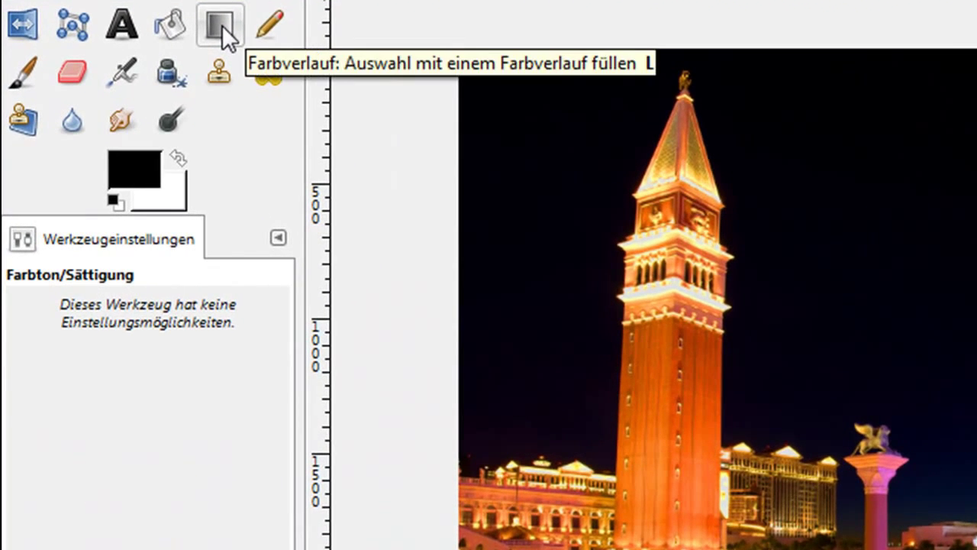
click(222, 25)
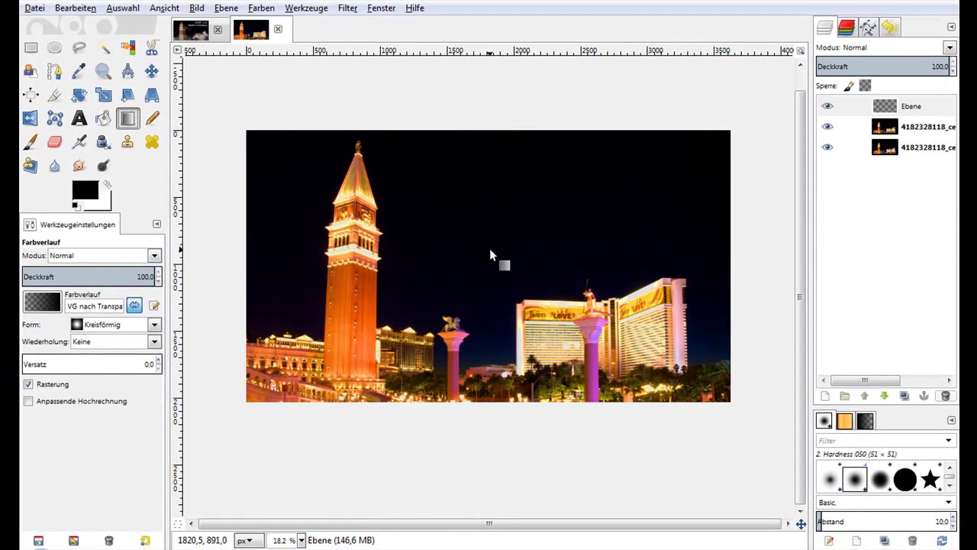
drag(487, 252, 283, 248)
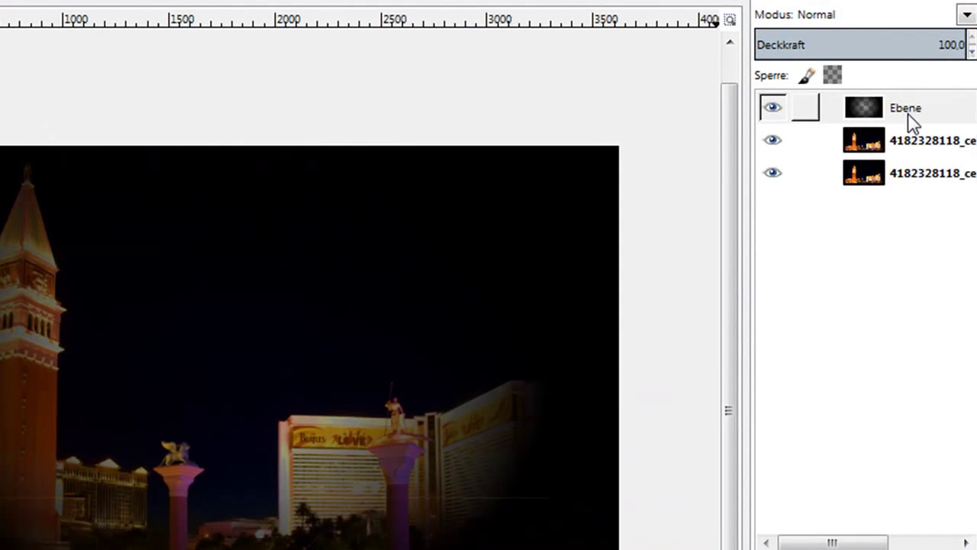
Step: Set the vignette layer to 80.1 opacity and Farbe blend mode
click(912, 122)
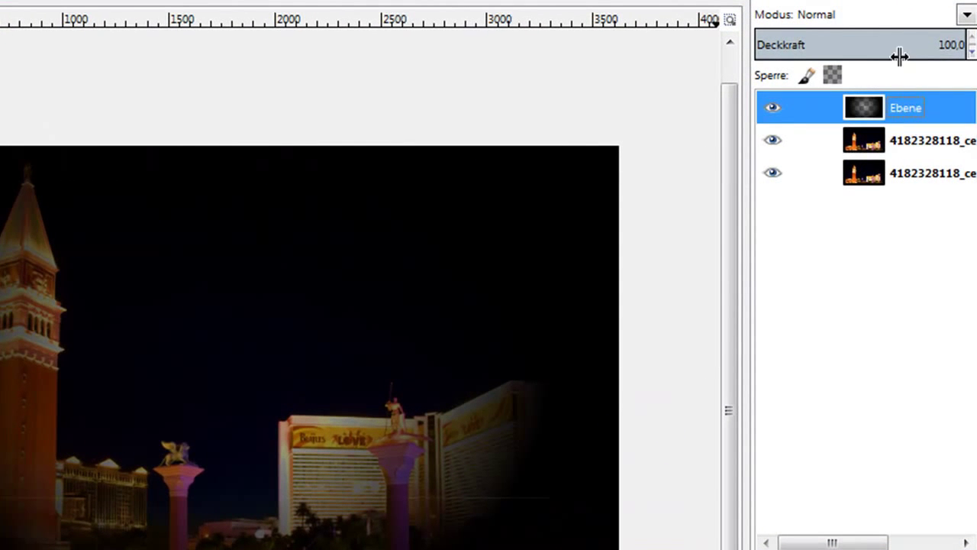
click(945, 45)
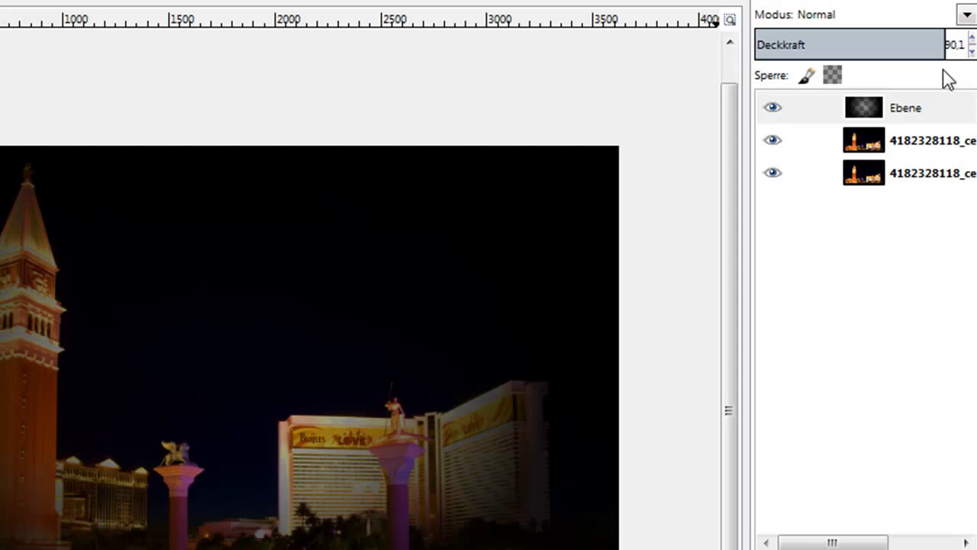
click(830, 16)
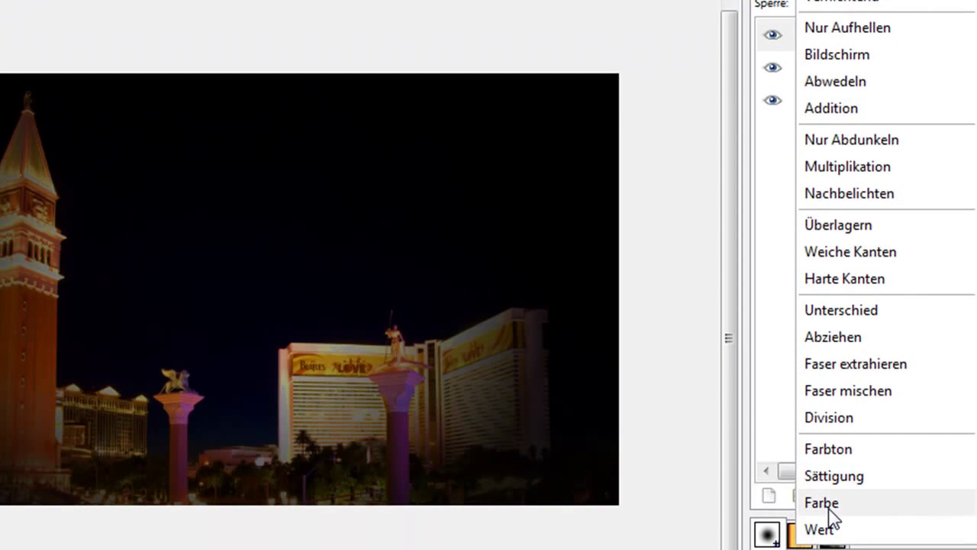
click(823, 502)
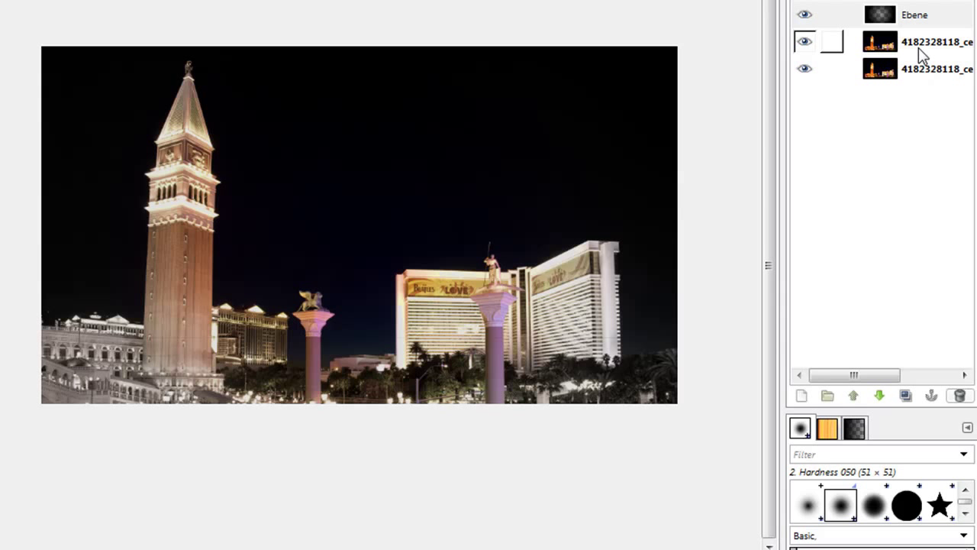
Step: Add an alpha channel to the middle photo copy layer
click(918, 47)
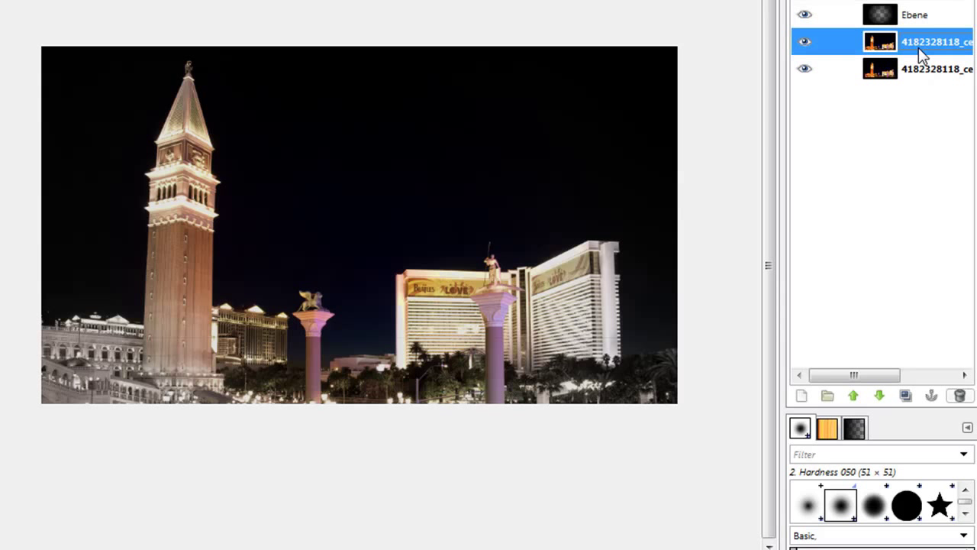
right_click(918, 48)
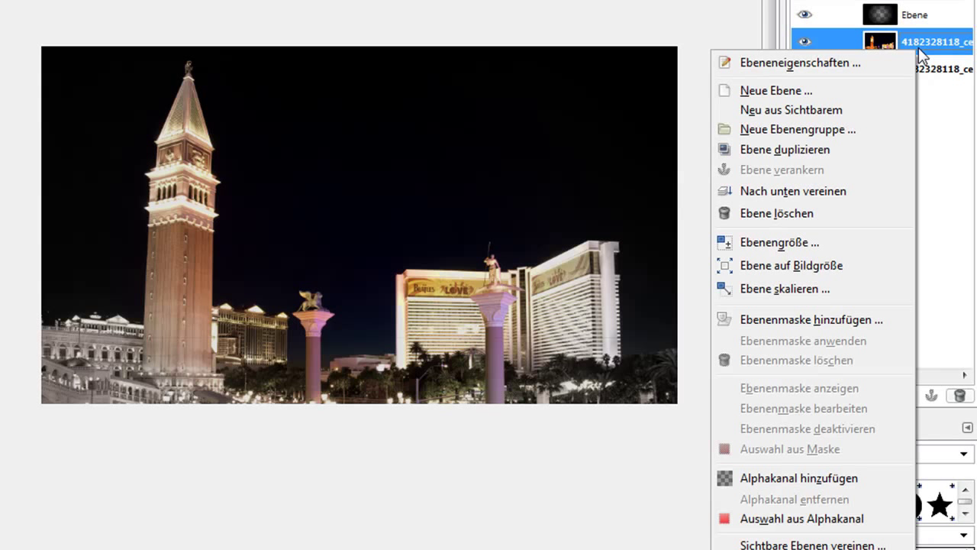
click(786, 480)
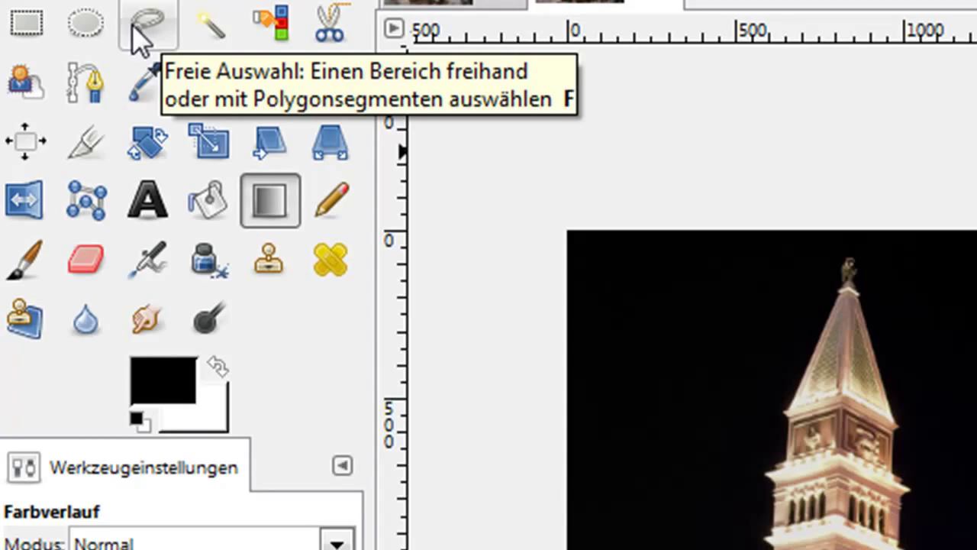
Step: Start a free-select outline at the tower tip, down its left side and along the bottom
click(132, 25)
click(828, 260)
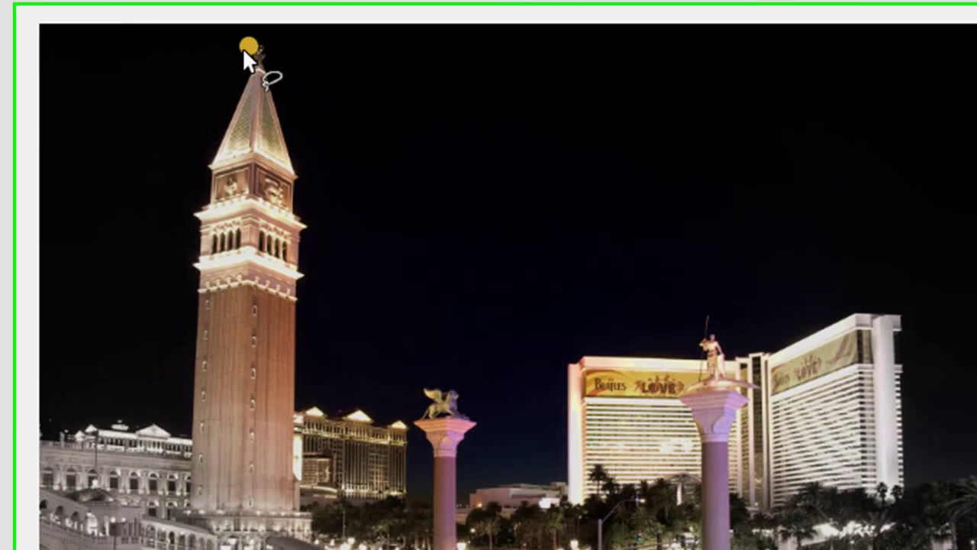
click(197, 140)
click(180, 198)
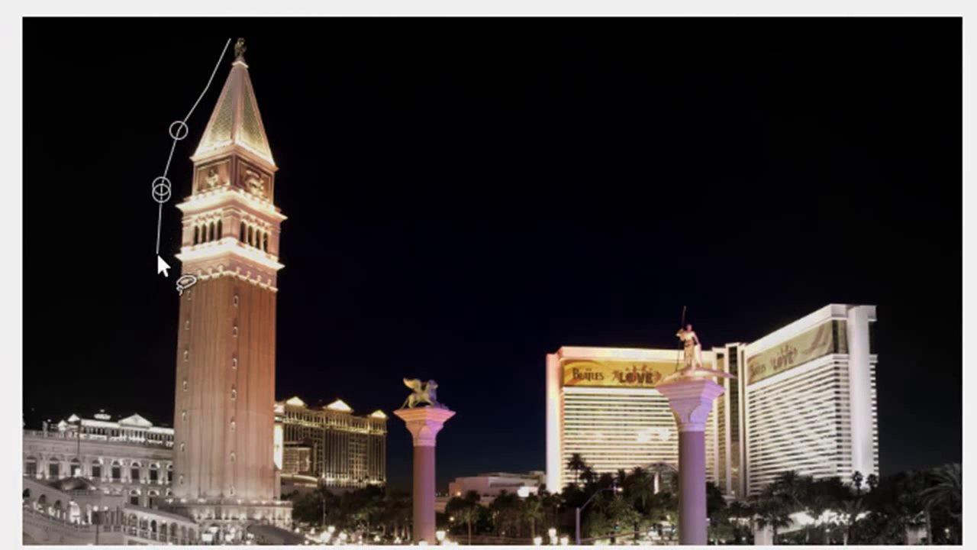
click(147, 399)
click(157, 463)
mouse_move(152, 494)
mouse_down()
mouse_move(167, 523)
mouse_move(297, 531)
mouse_up()
click(329, 504)
click(389, 503)
click(394, 463)
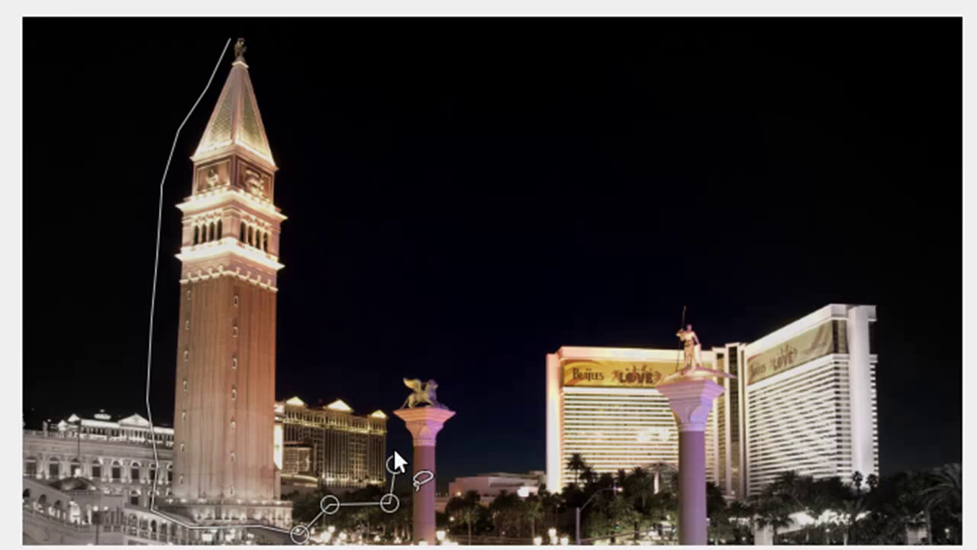
Step: Run the outline up the tower's right side and close it around the top
click(390, 435)
click(383, 380)
click(337, 384)
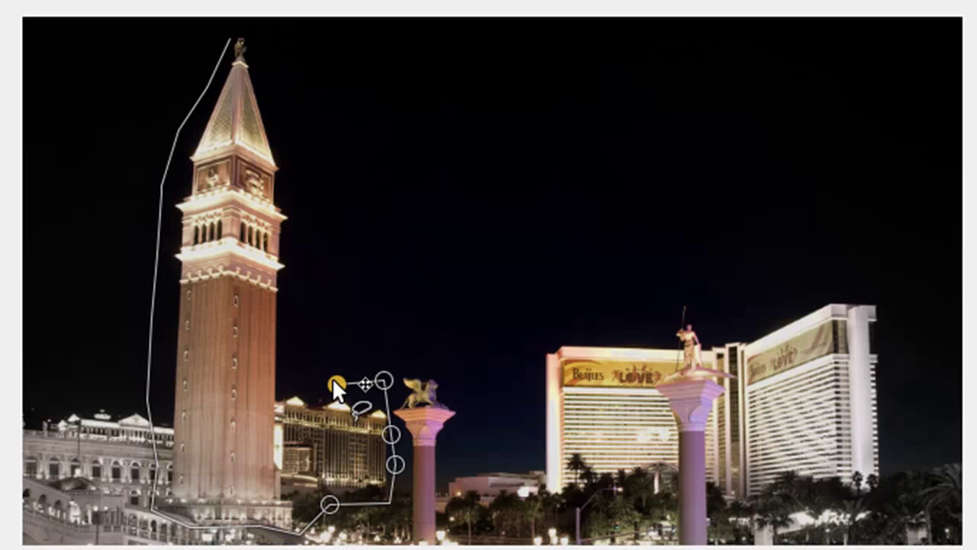
click(299, 368)
click(303, 180)
click(308, 163)
click(280, 79)
click(274, 24)
click(254, 22)
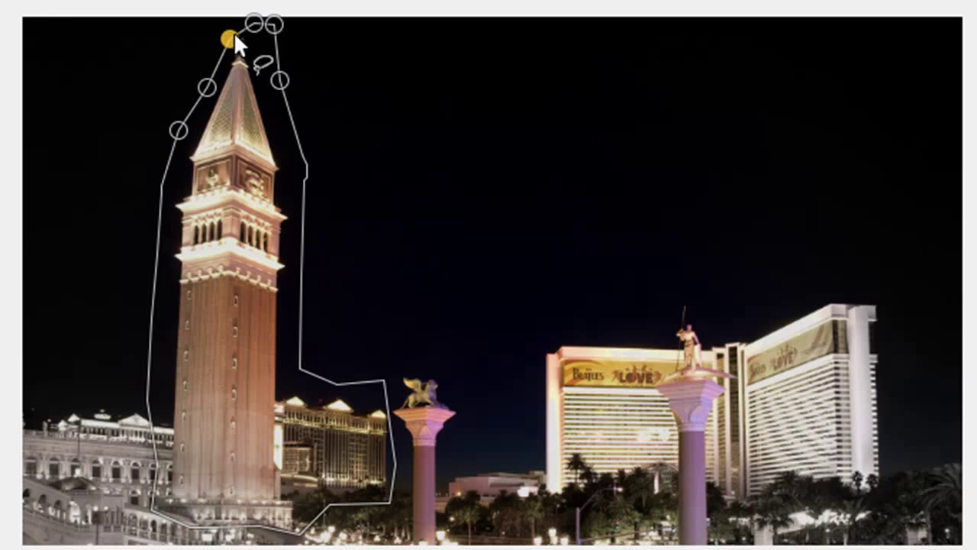
click(229, 36)
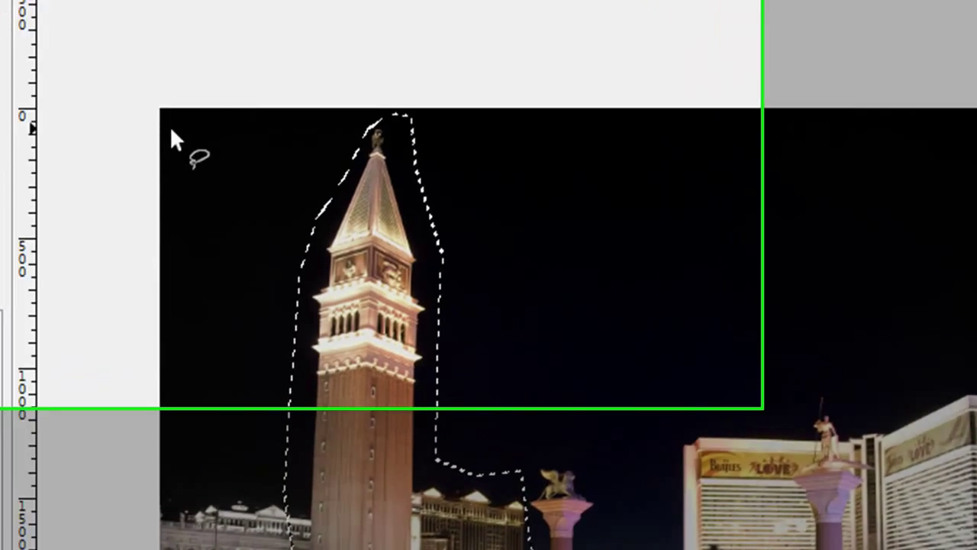
click(150, 16)
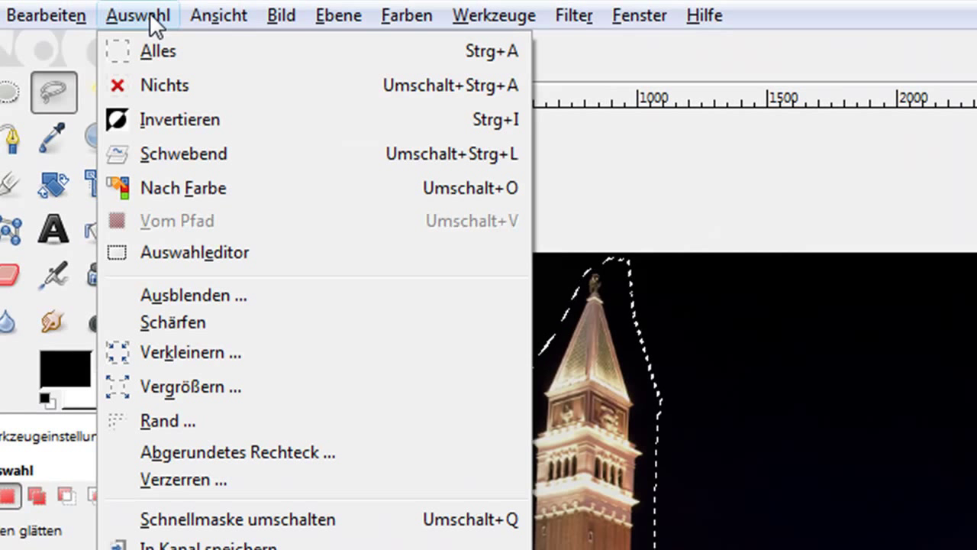
Step: Feather the tower selection by 70 px and invert it
click(205, 296)
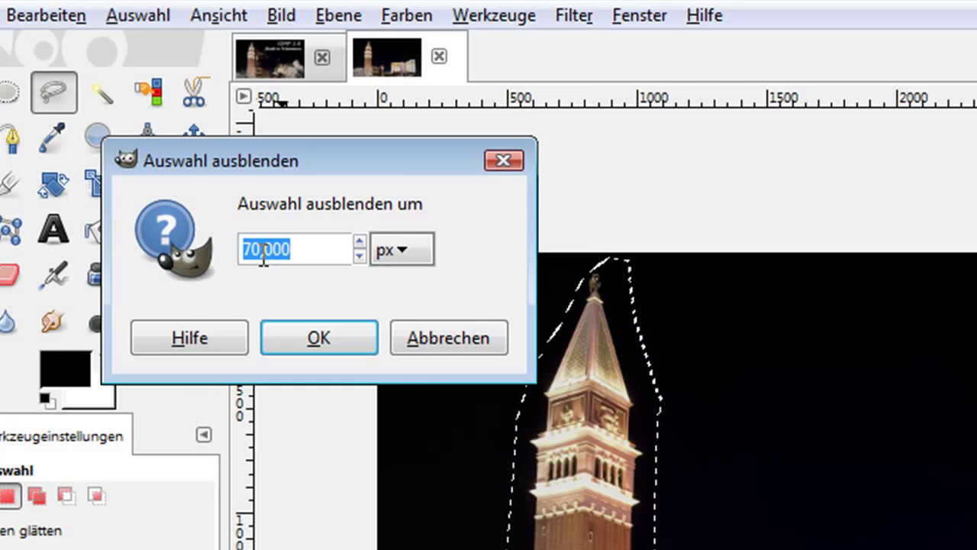
click(313, 344)
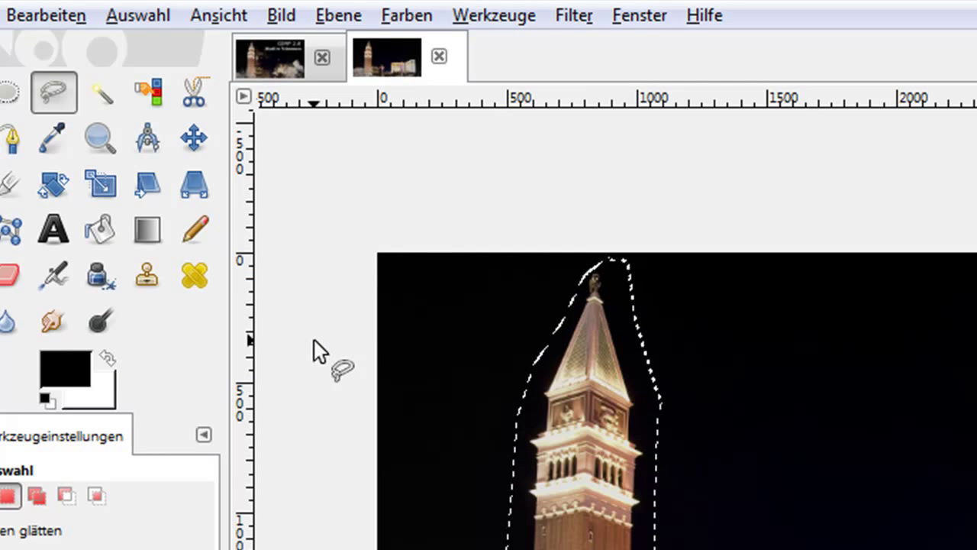
click(149, 18)
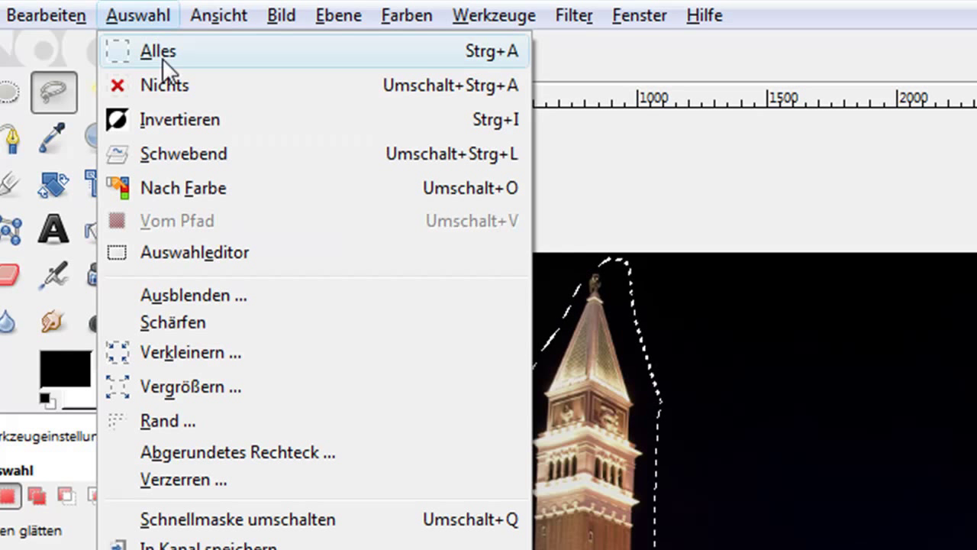
click(167, 112)
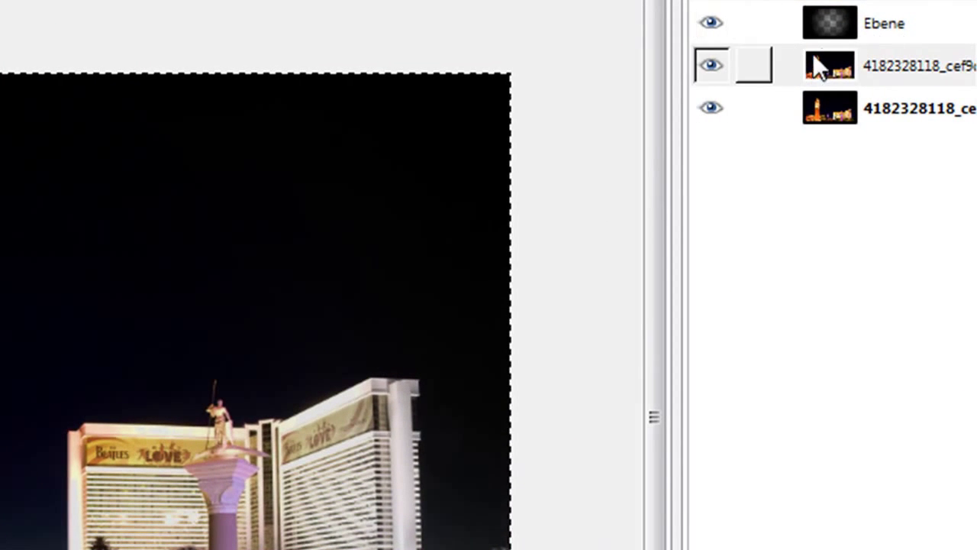
Step: Delete everything around the tower on the middle layer
key(ctrl+shift+a)
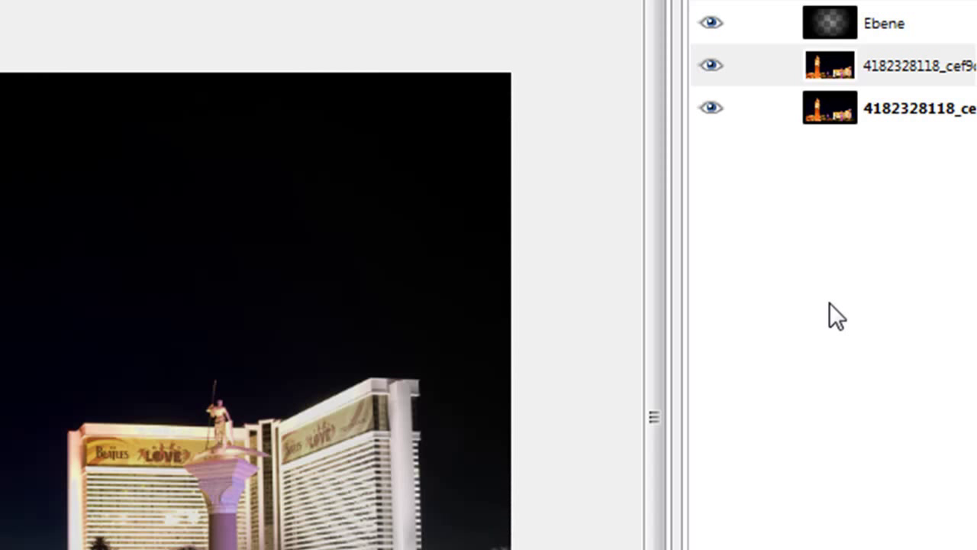
key(ctrl+i)
key(Delete)
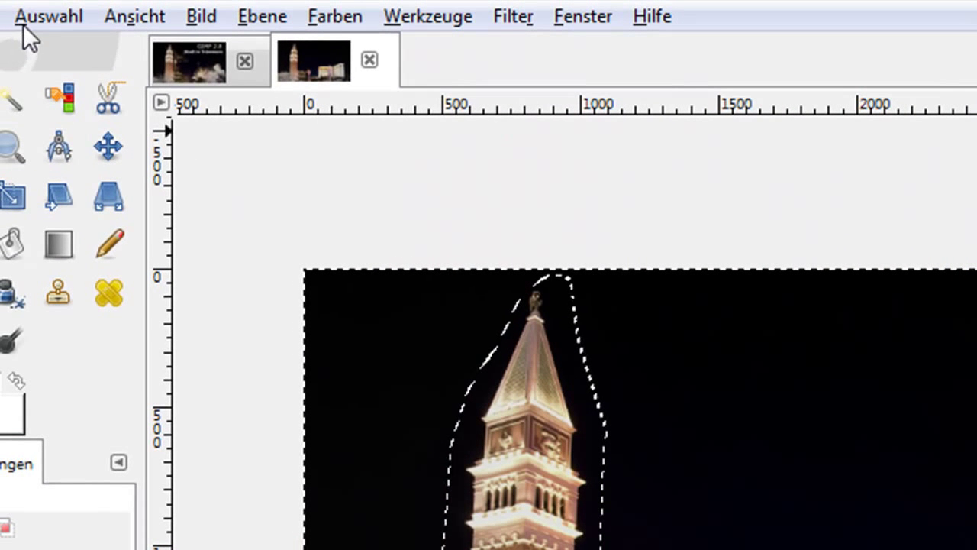
Step: Remove the selection and make the bottom original photo layer active
click(29, 18)
click(65, 91)
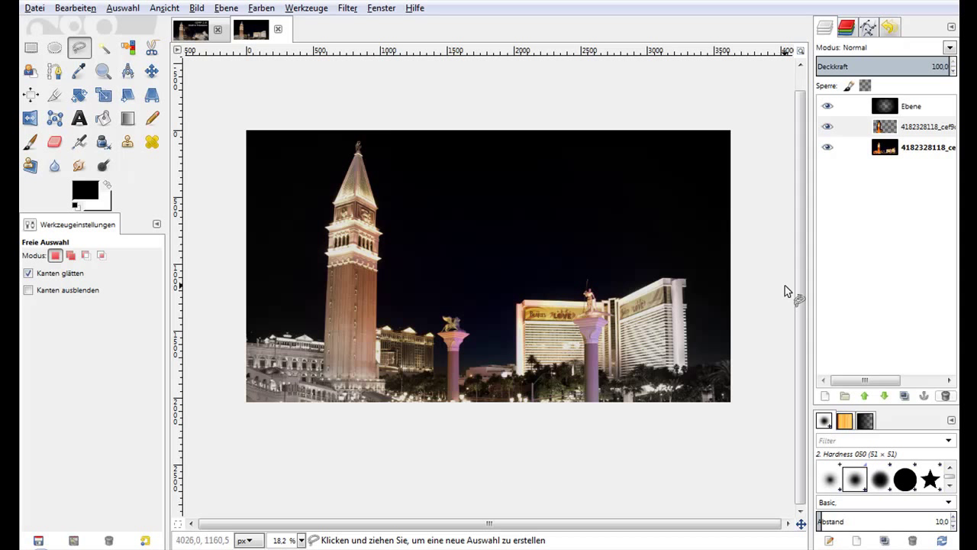
click(916, 147)
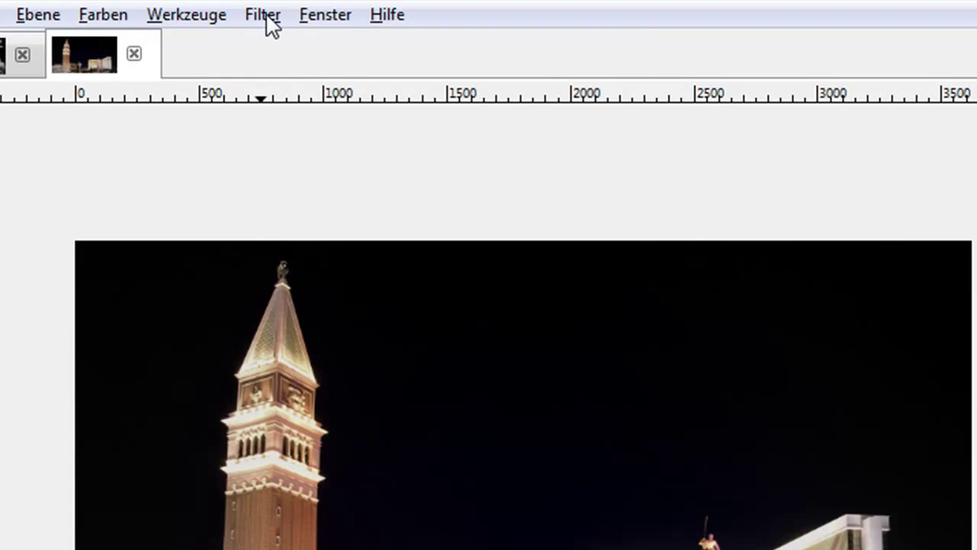
Step: Apply G'MIC Artistic > Cubism with 300 iterations, bloc size 10, angle 90, opacity 0.70
click(281, 15)
click(334, 506)
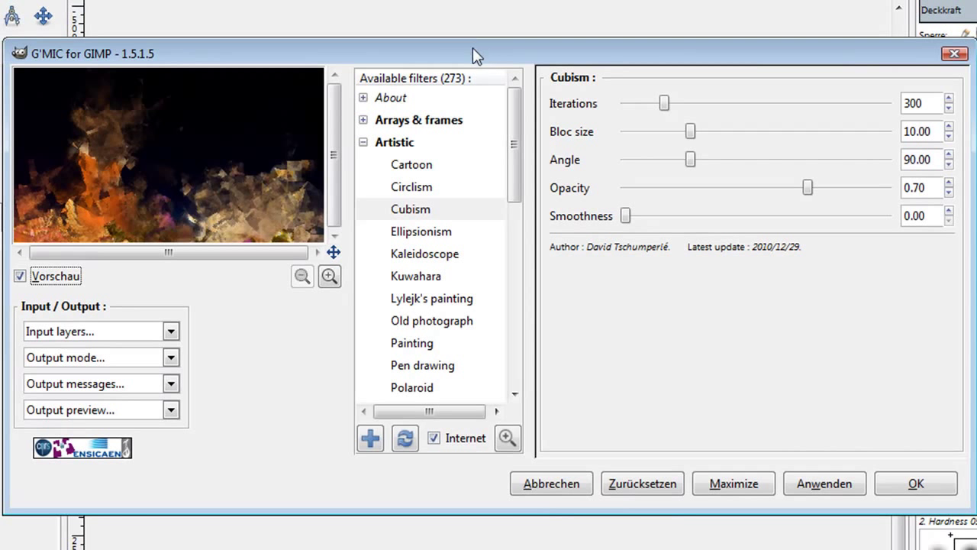
click(388, 151)
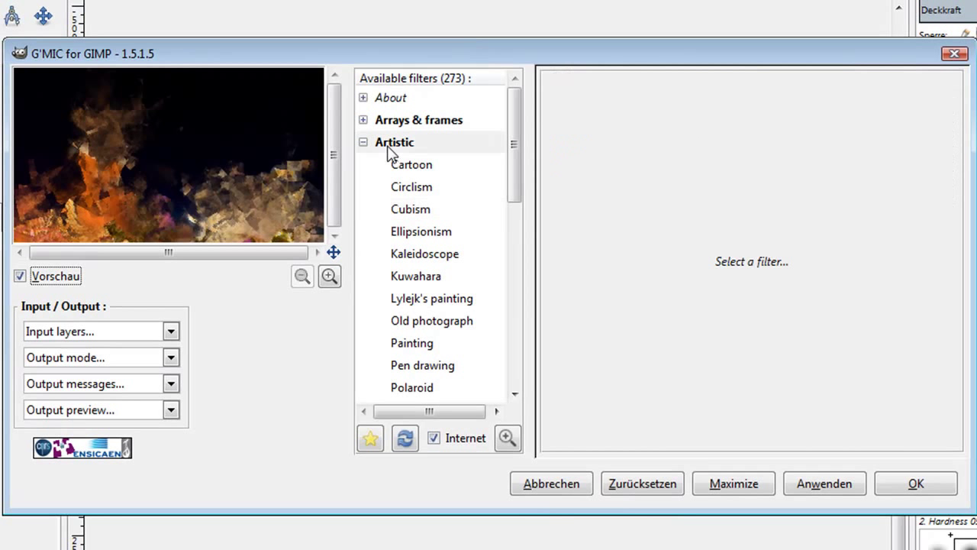
click(411, 212)
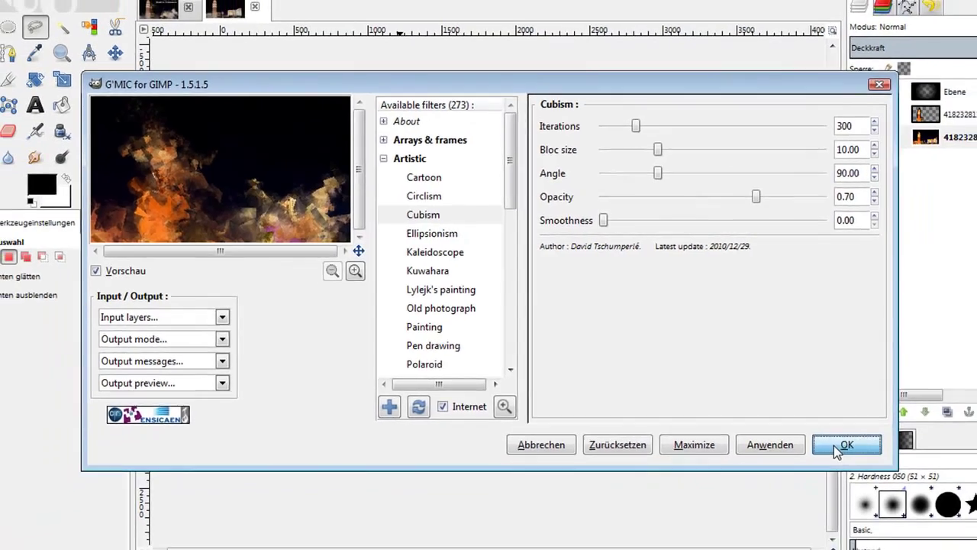
click(916, 483)
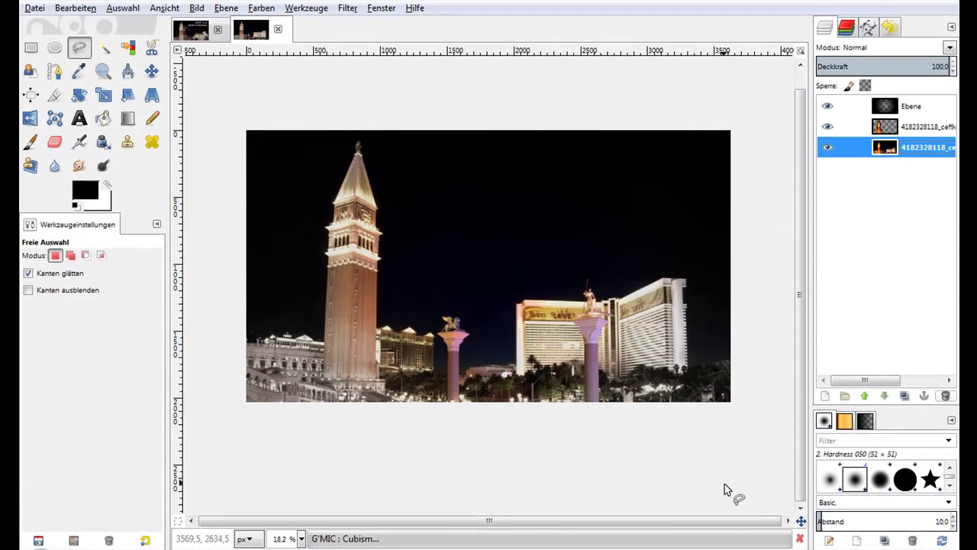